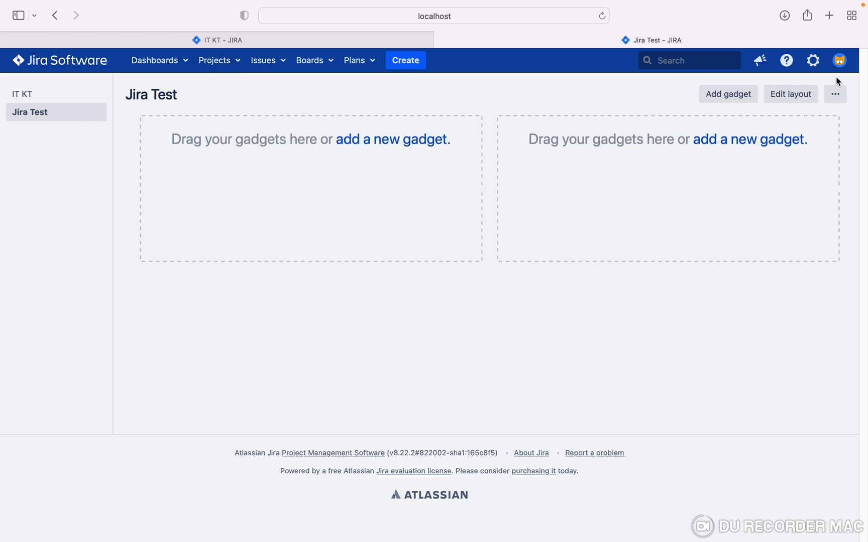
Reach the Create project dialog from the Projects list in the top navigation.
{"action": "left_click", "coordinate": [813, 61]}
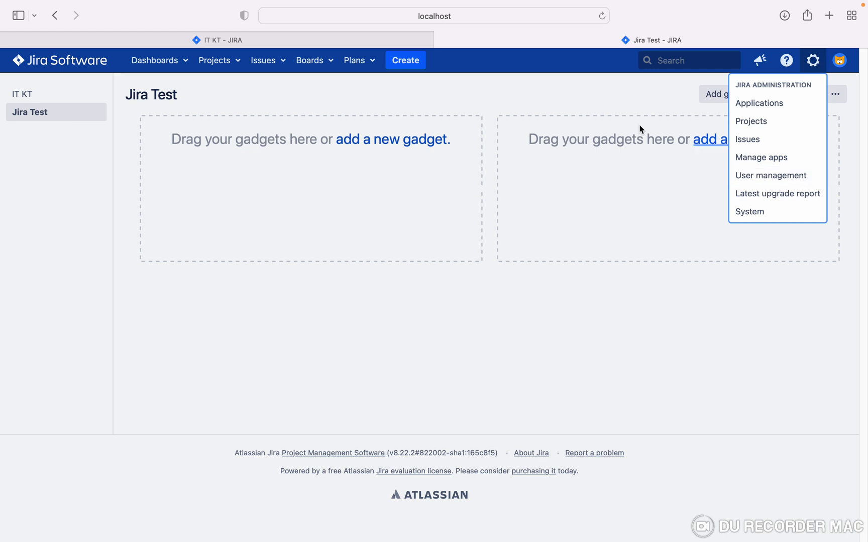
{"action": "left_click", "coordinate": [238, 71]}
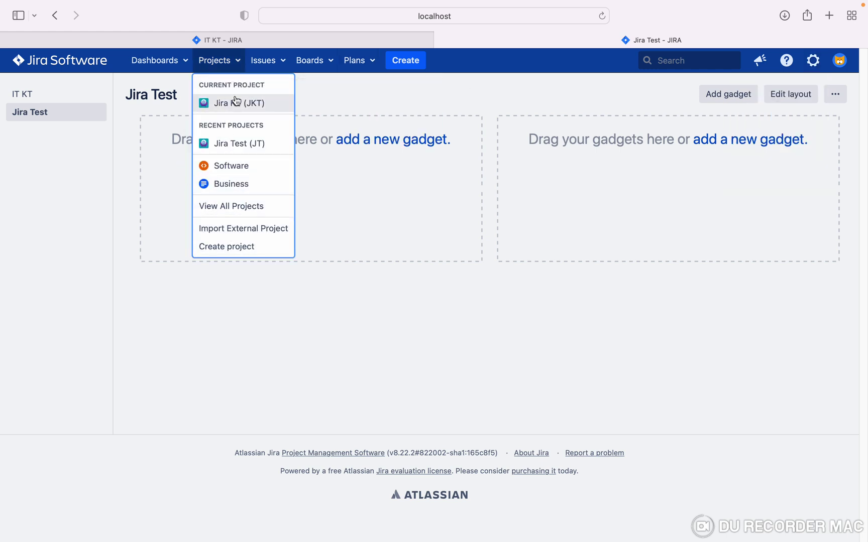
{"action": "left_click", "coordinate": [249, 248]}
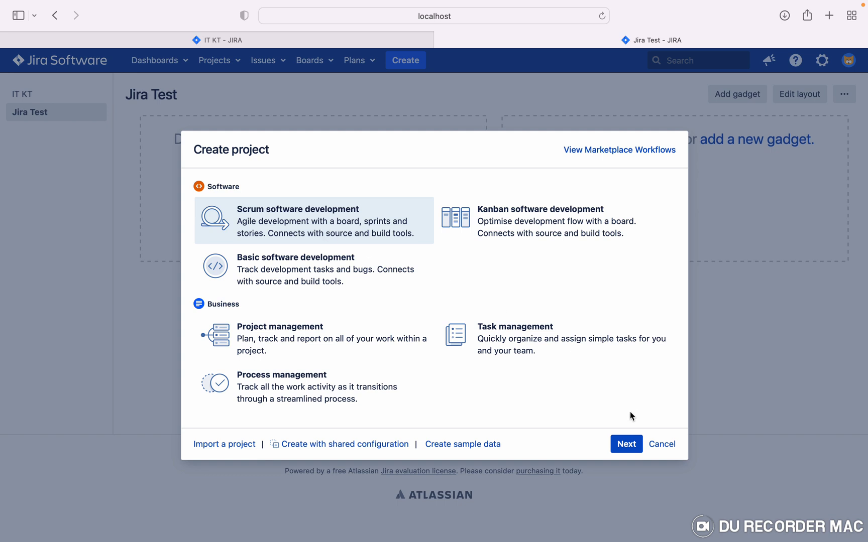
Choose the Scrum software development template and continue to its summary.
{"action": "left_click", "coordinate": [629, 444]}
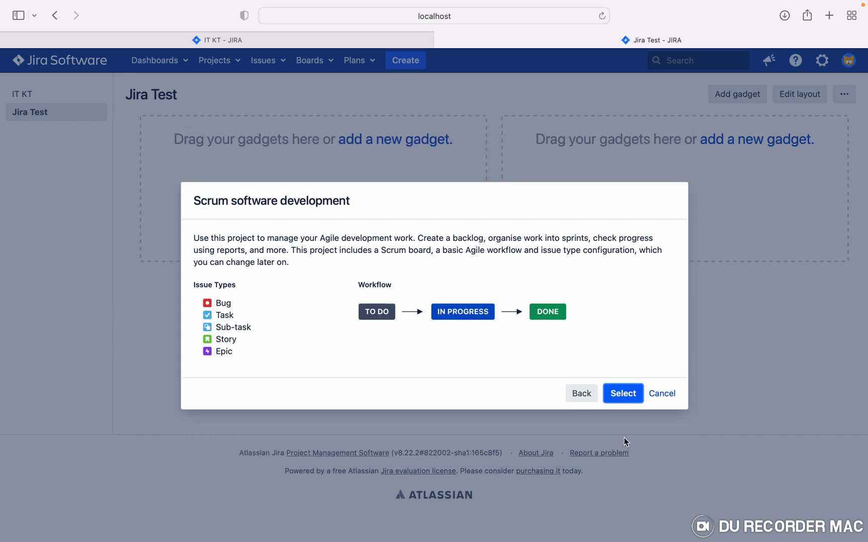
Create 'Jira Scrum Test Project' with key JSTPS from the Scrum template and go to its settings.
{"action": "left_click", "coordinate": [630, 394]}
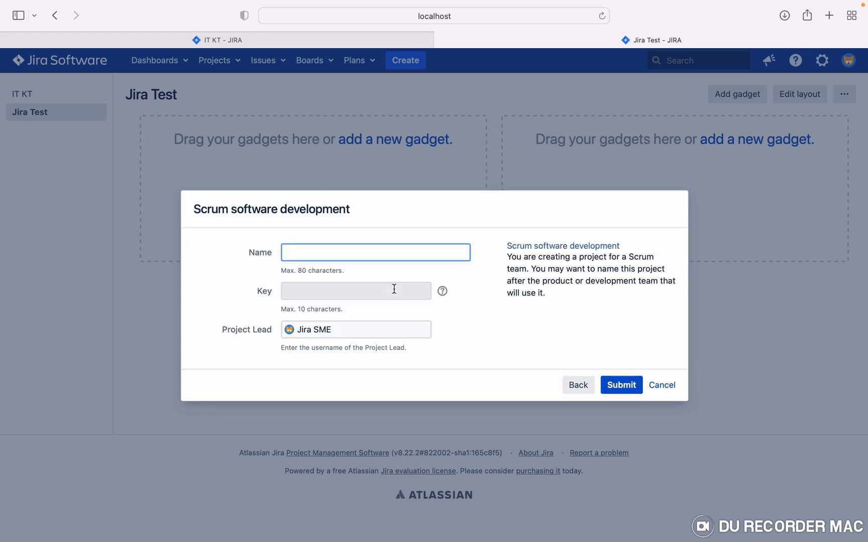
{"action": "type", "text": "Jir"}
{"action": "type", "text": "Scrum Test Pr"}
{"action": "type", "text": "oject"}
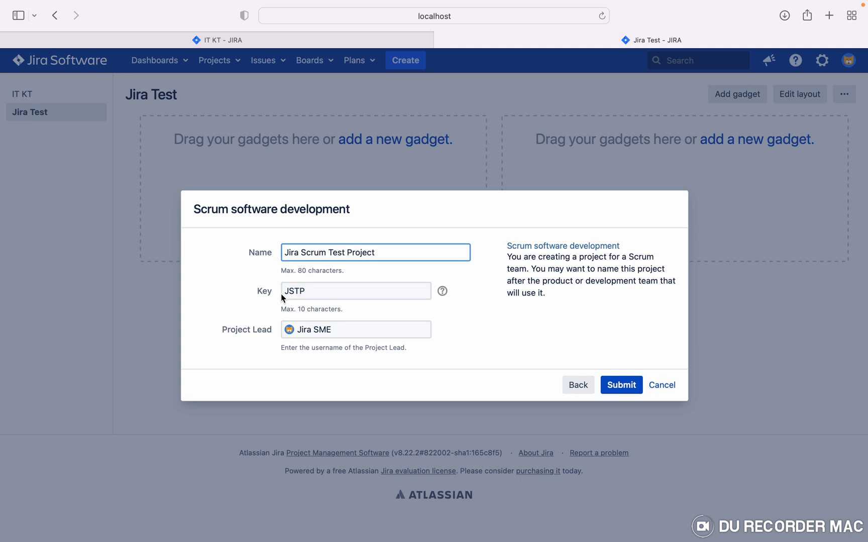
{"action": "left_click", "coordinate": [311, 294]}
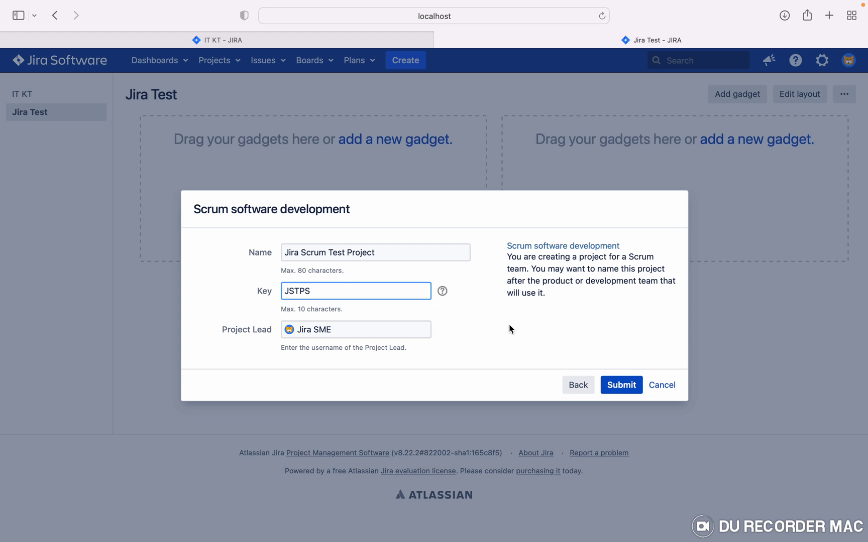
{"action": "left_click", "coordinate": [630, 387]}
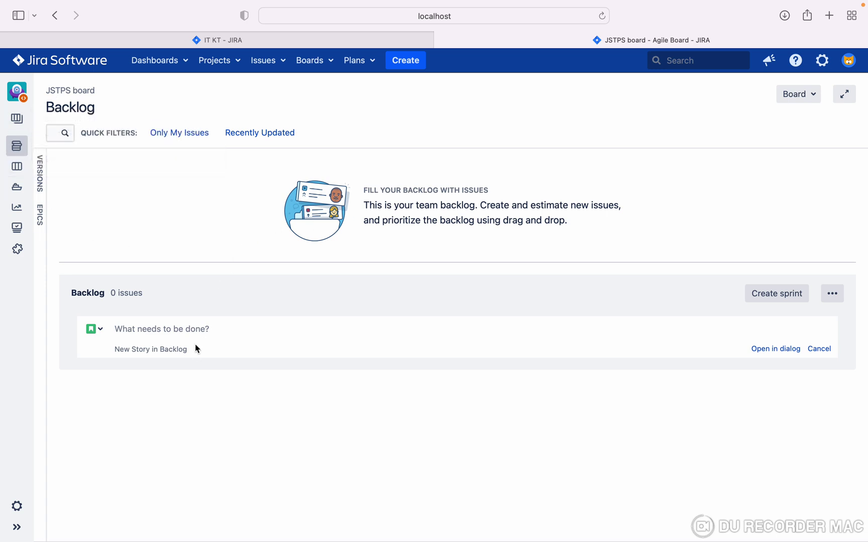
{"action": "left_click", "coordinate": [15, 508]}
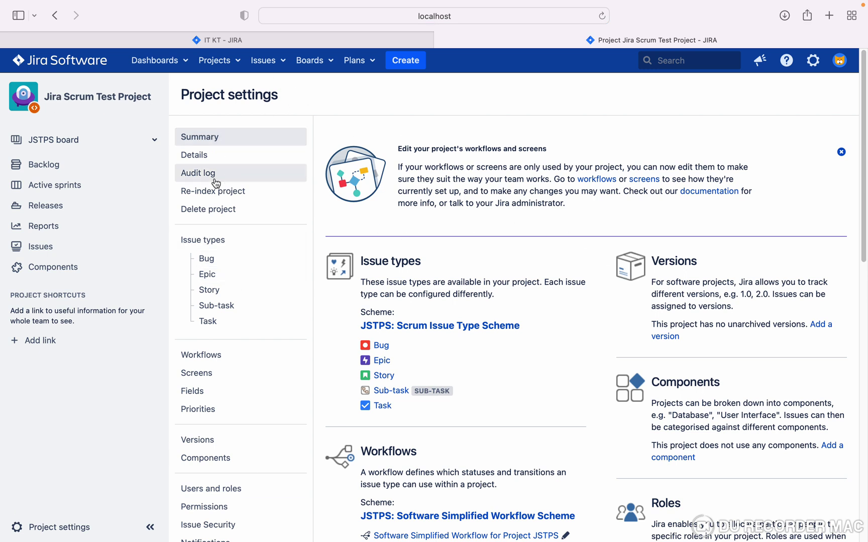
Show the Details page listing name Jira Scrum Test Project, key JSTPS, type Software.
{"action": "left_click", "coordinate": [213, 162]}
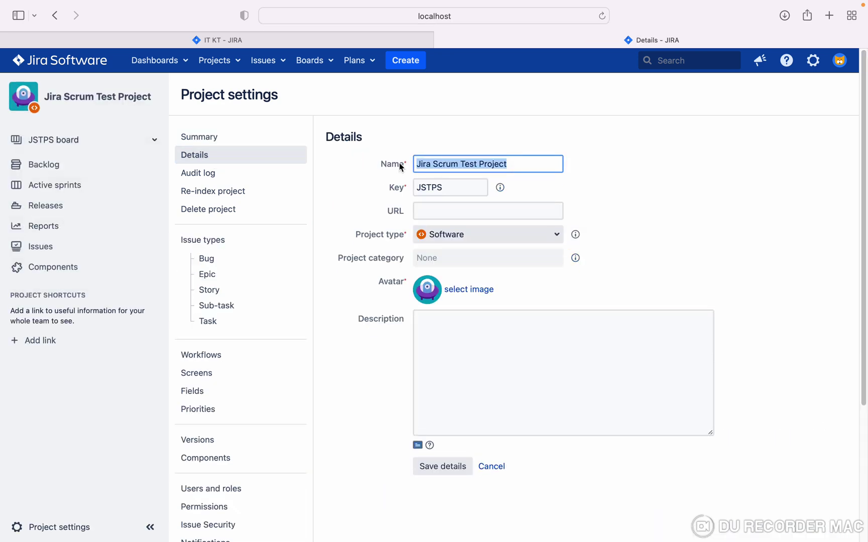